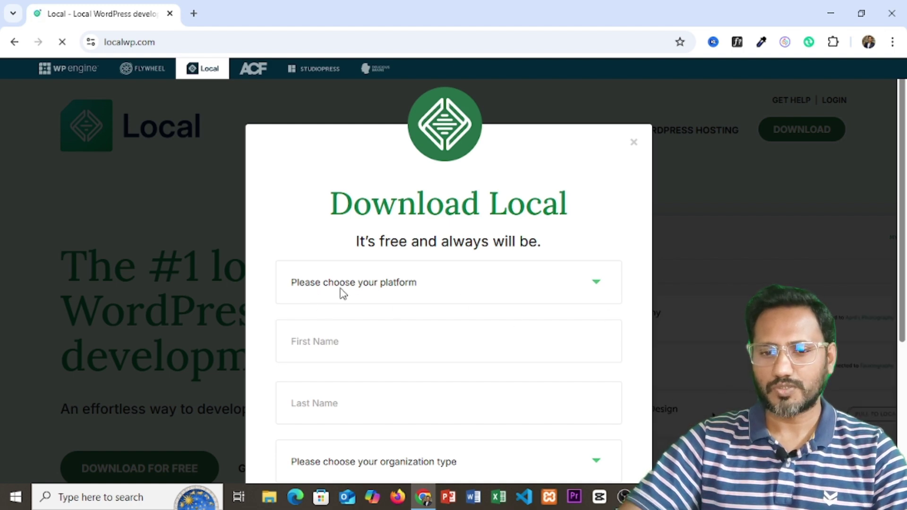
Step: Choose Windows as the platform and fill in first and last name from saved suggestions
left_click(585, 288)
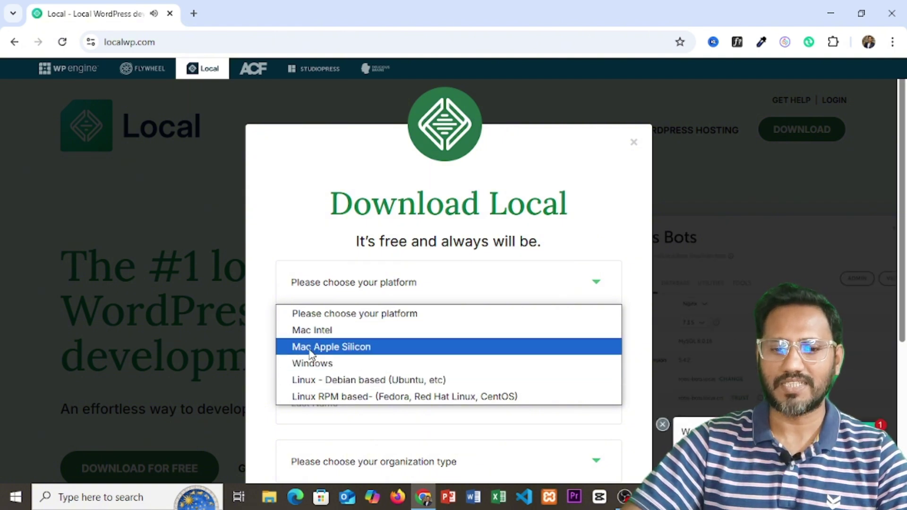
left_click(315, 367)
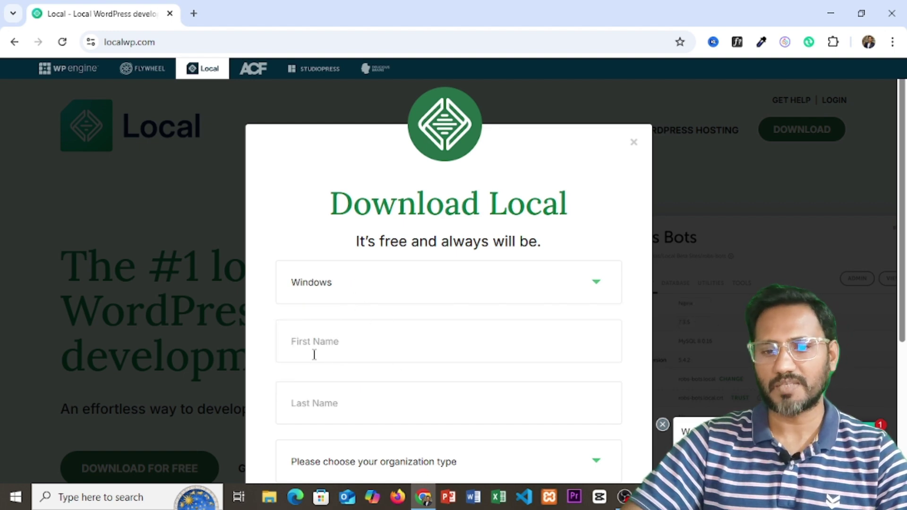
left_click(334, 345)
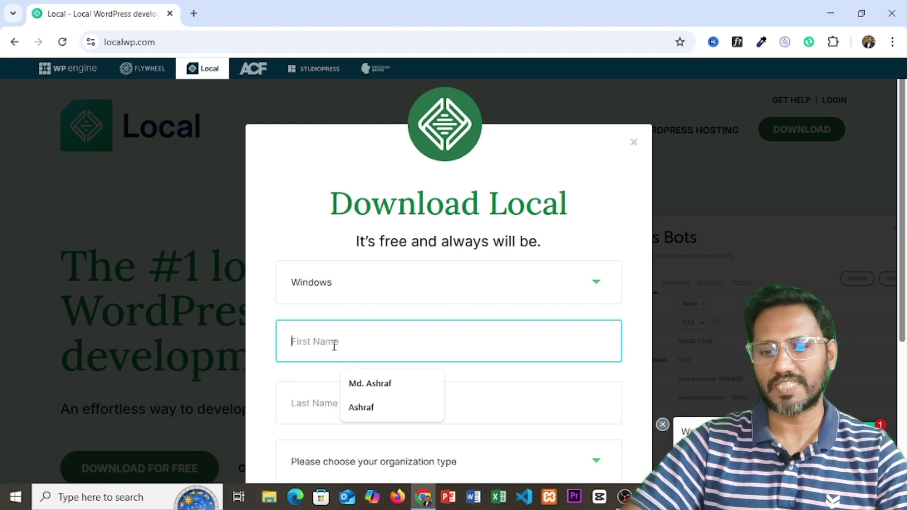
left_click(368, 412)
left_click(341, 403)
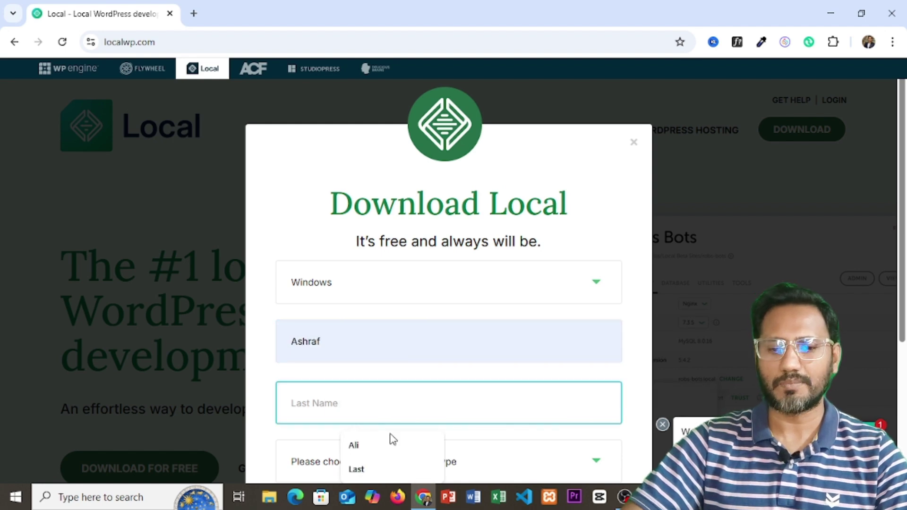
left_click(364, 446)
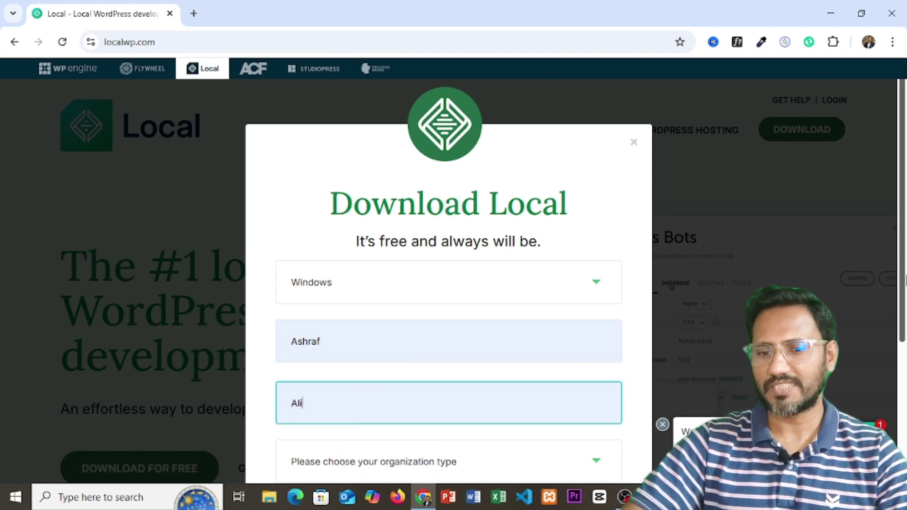
Step: Set organization type to Independent Freelancer/Consultant, fill the work e-mail, and submit with GET IT NOW!
scroll(903, 311, "down", 3)
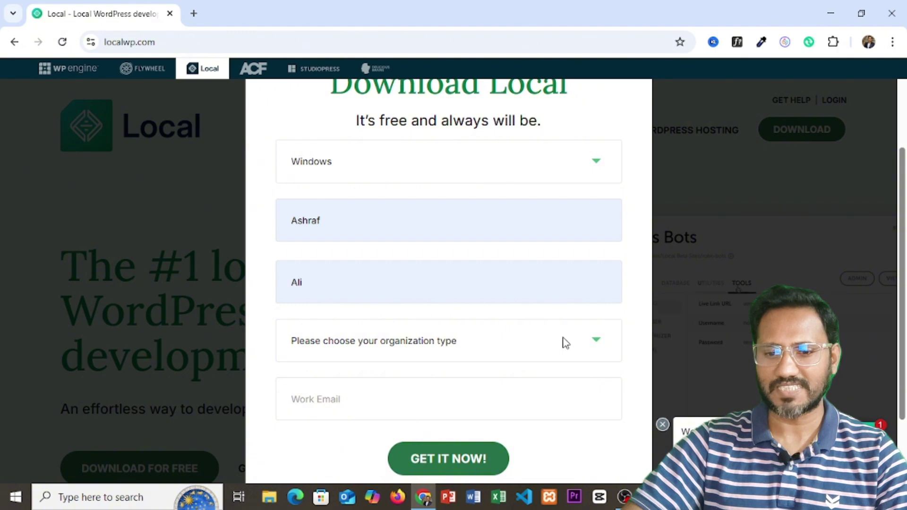
left_click(527, 350)
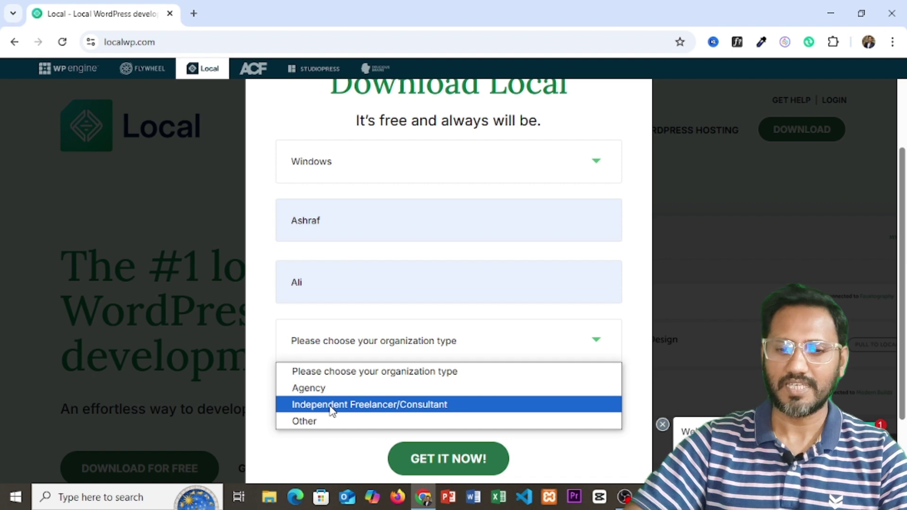
left_click(330, 406)
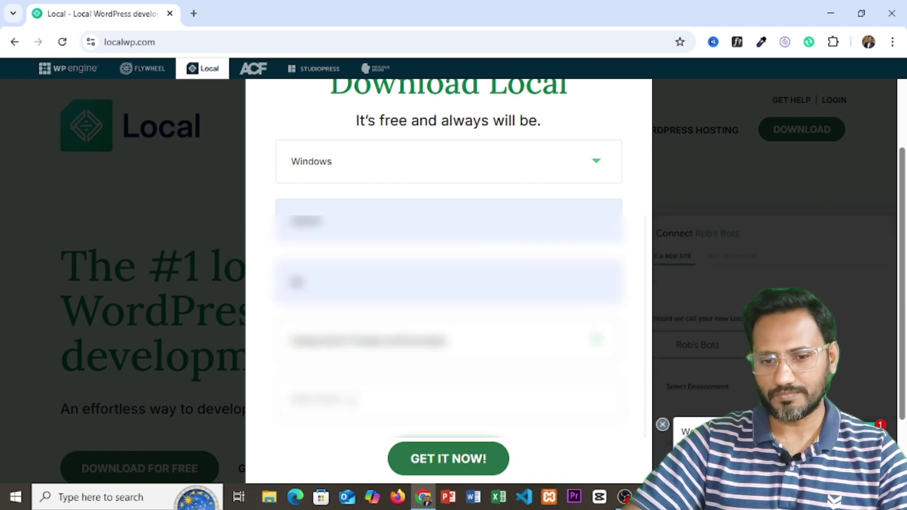
left_click(322, 399)
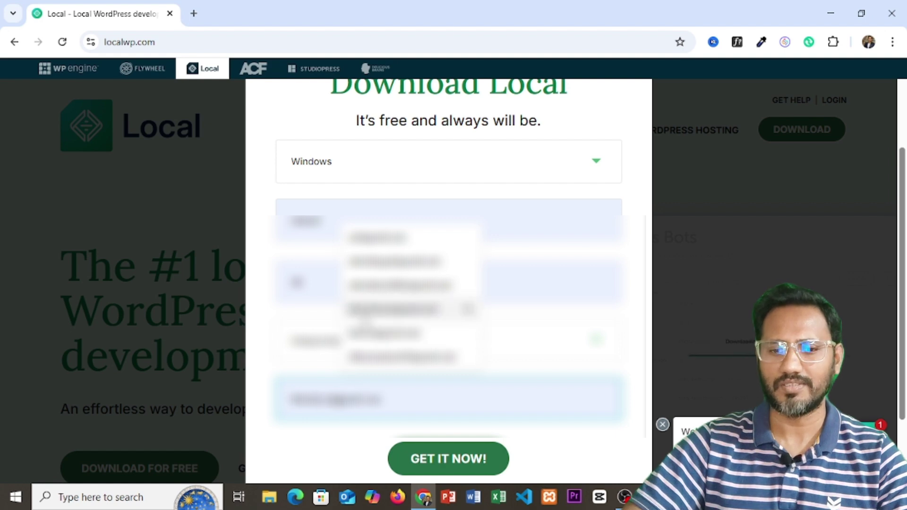
left_click(363, 316)
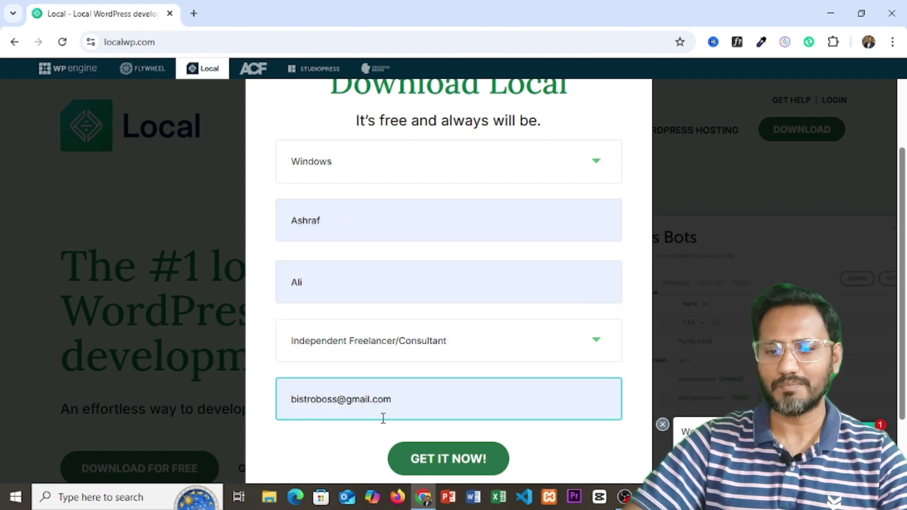
left_click(447, 465)
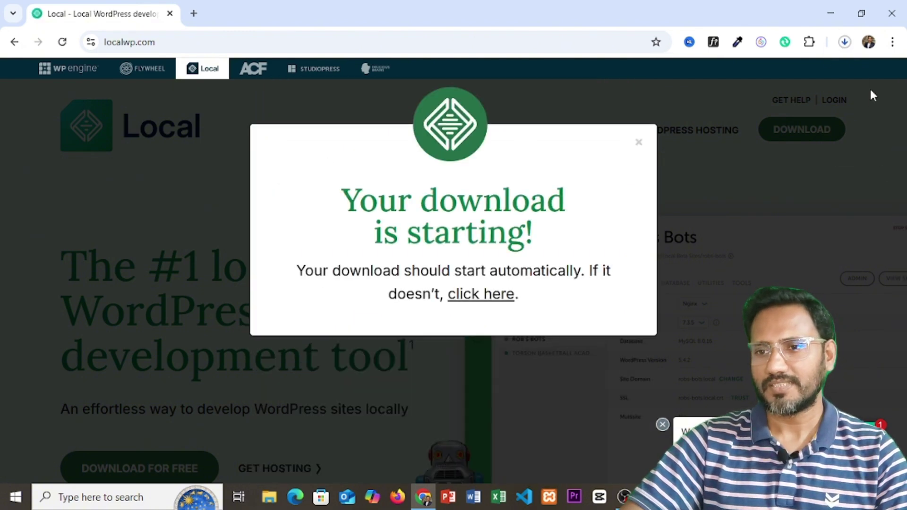
Step: Cancel the duplicate local-9.2.2-windows (1).exe download in Chrome's downloads panel
left_click(844, 42)
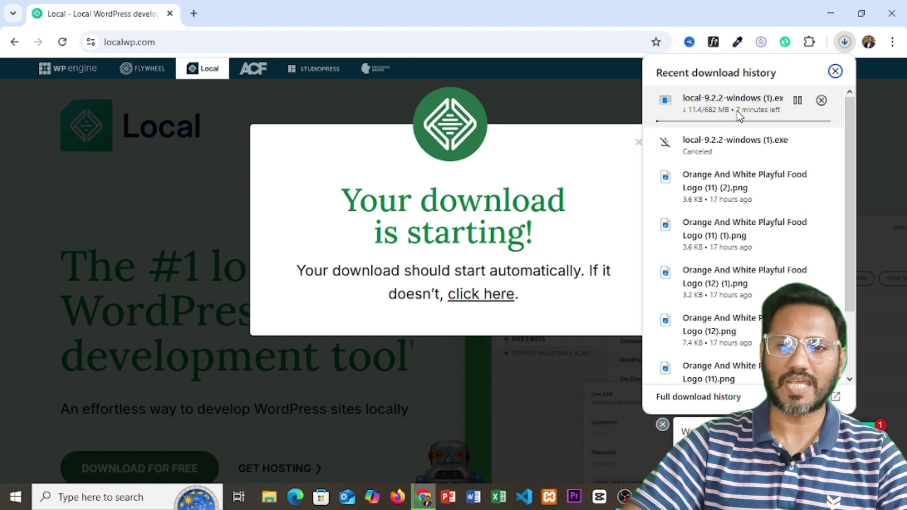
left_click(821, 101)
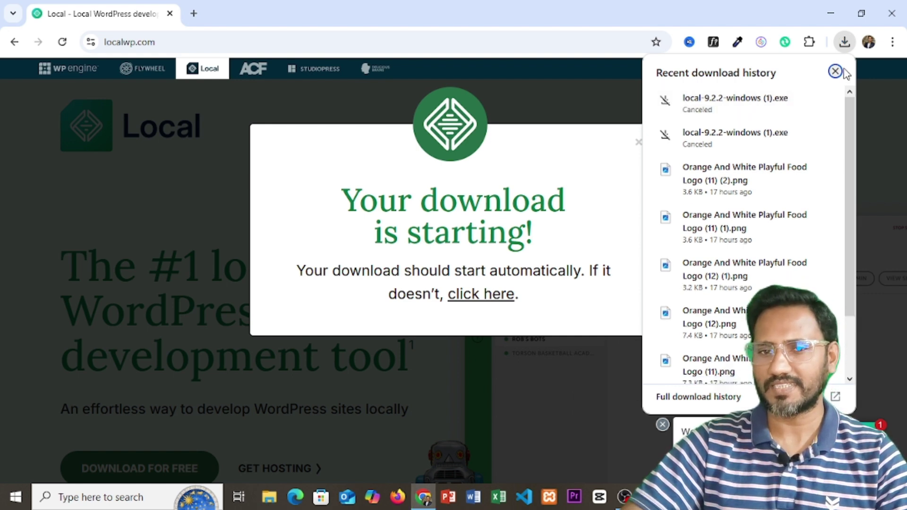
Step: Minimize Chrome, open Downloads via This PC, and select local-9.2.2-windows.exe
left_click(833, 13)
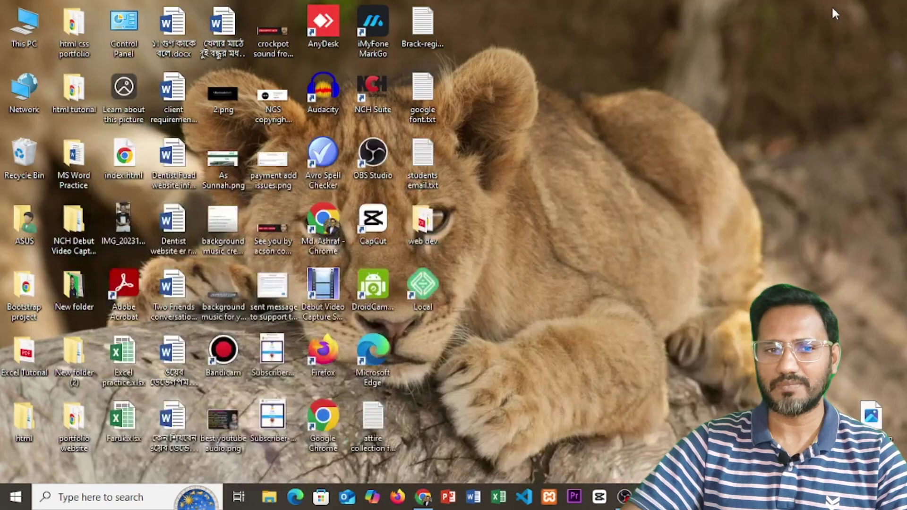
double_click(33, 27)
left_click(700, 105)
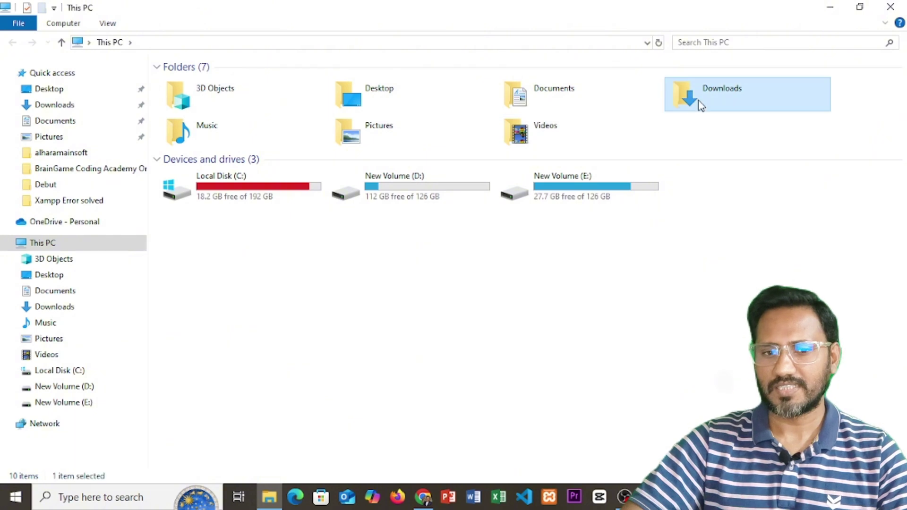
double_click(701, 105)
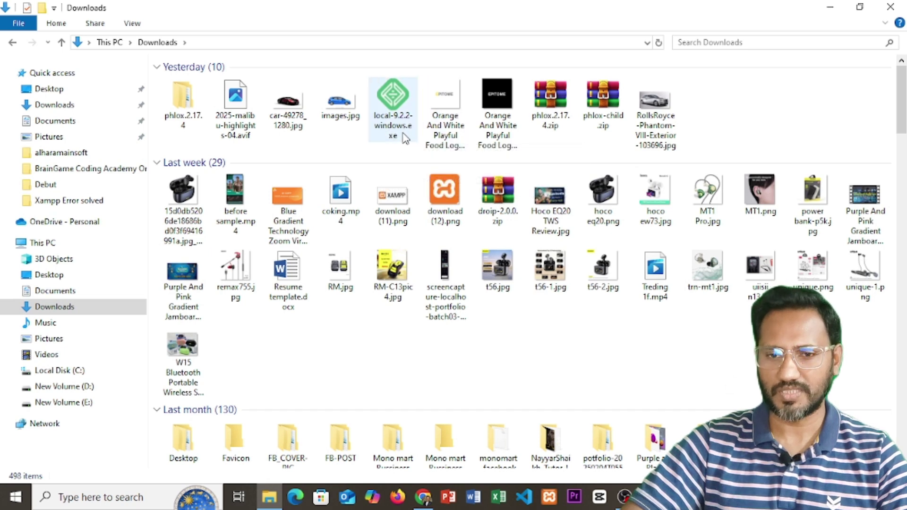
mouse_move(393, 134)
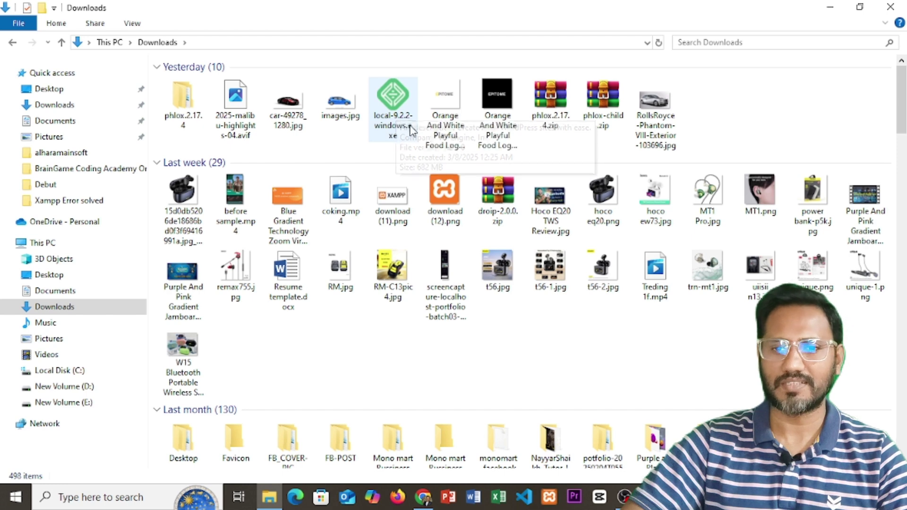
left_click(401, 115)
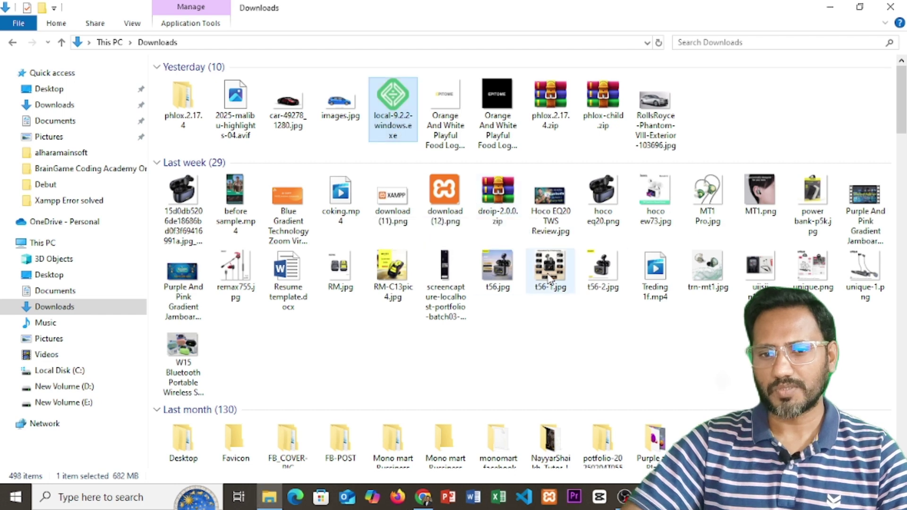
double_click(389, 137)
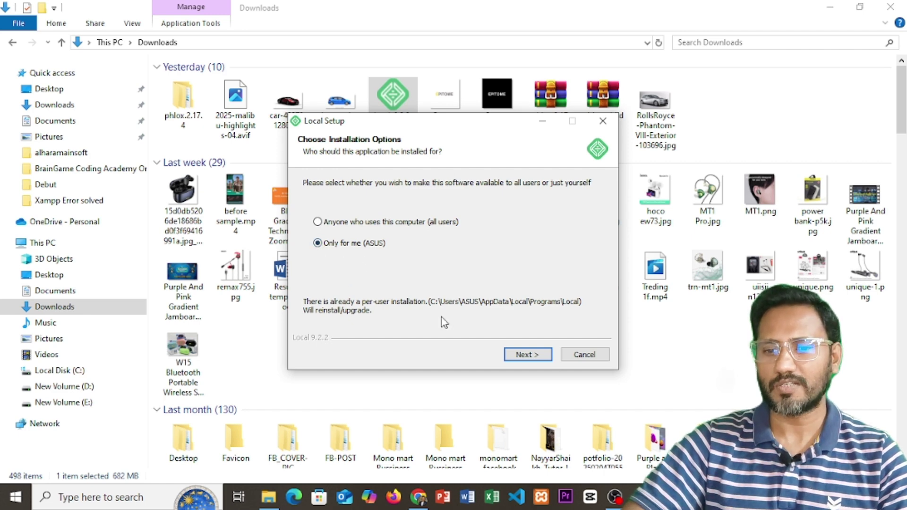
left_click(526, 357)
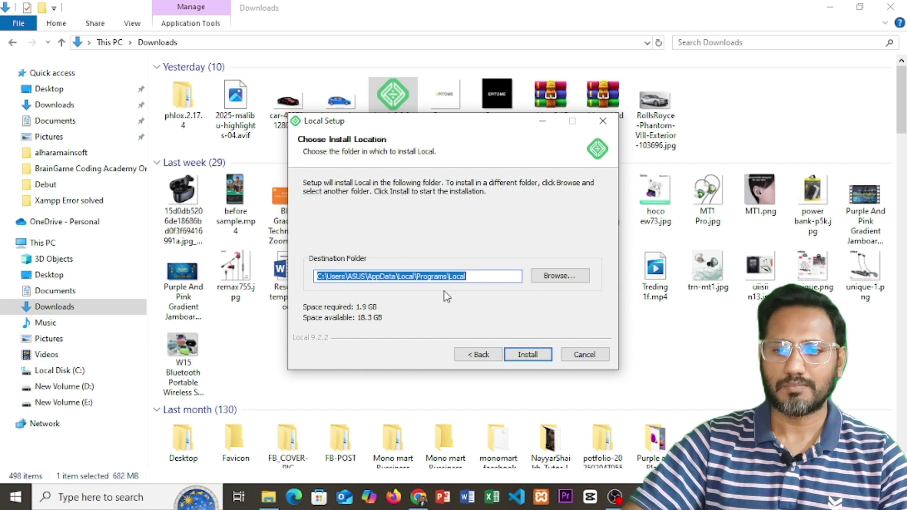
left_click(554, 279)
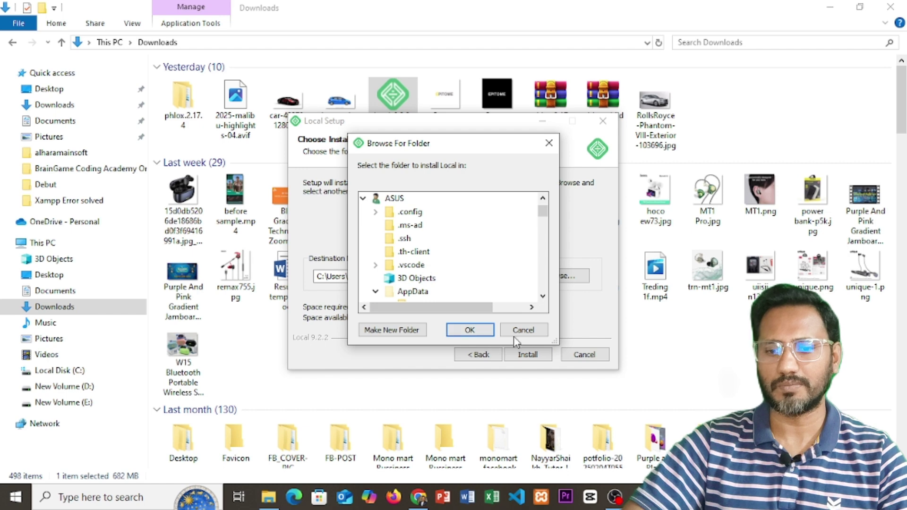
left_click(522, 330)
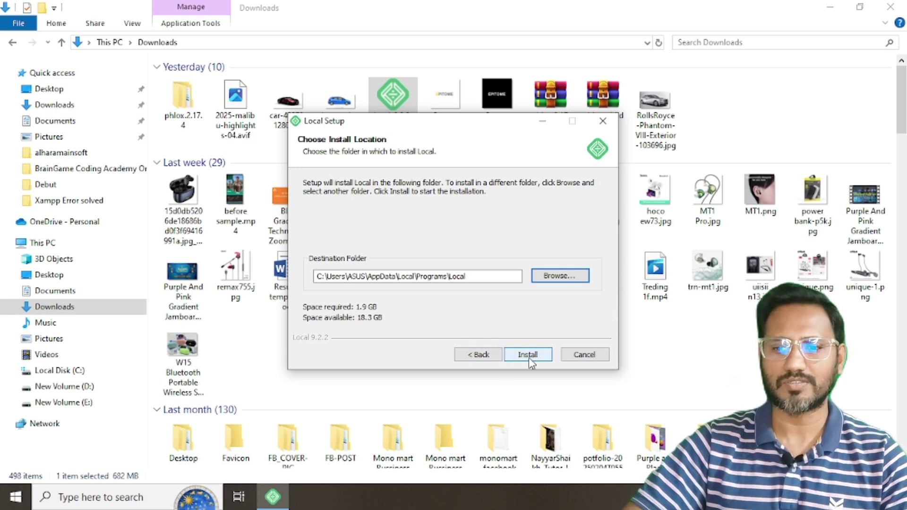
left_click(584, 355)
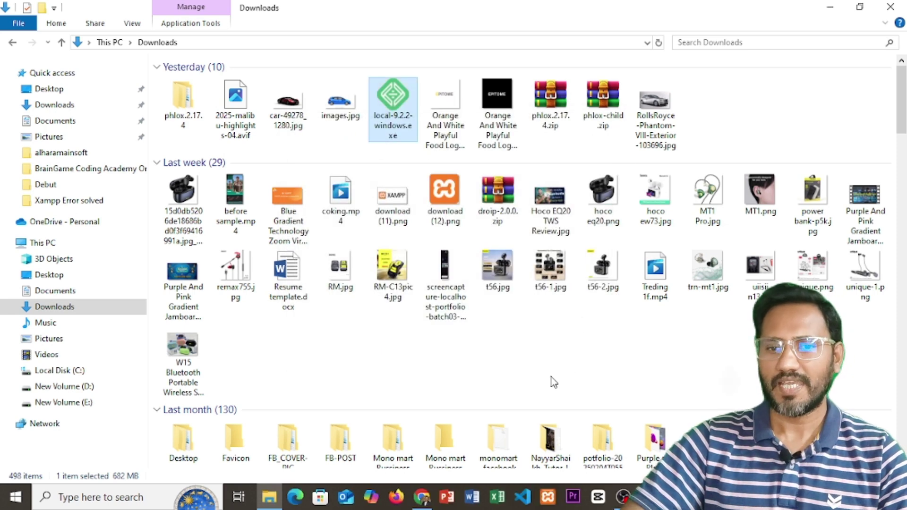
Step: Close the Downloads window and launch Local by searching 'local' in Windows Search
left_click(890, 6)
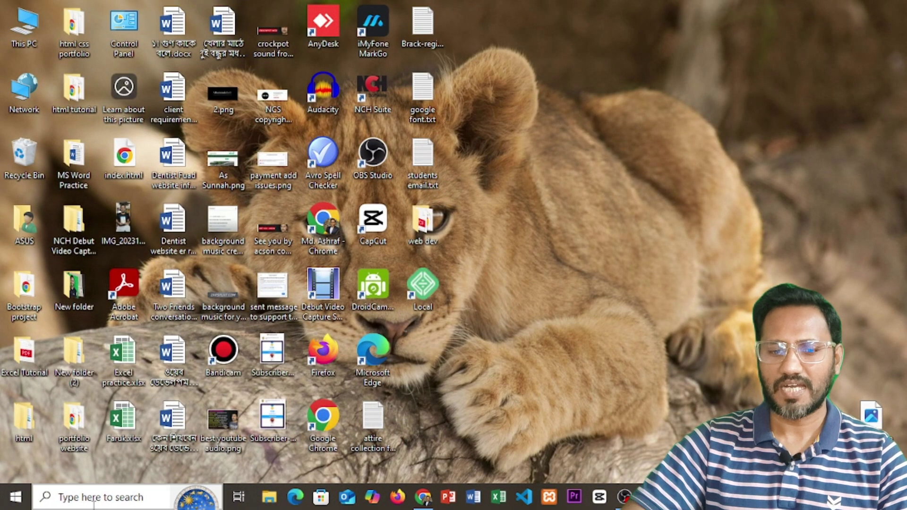
left_click(71, 502)
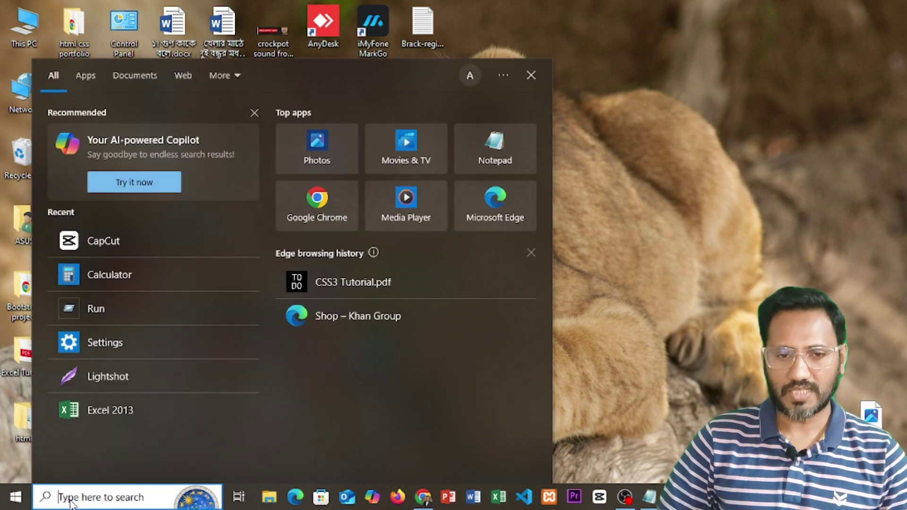
type("la")
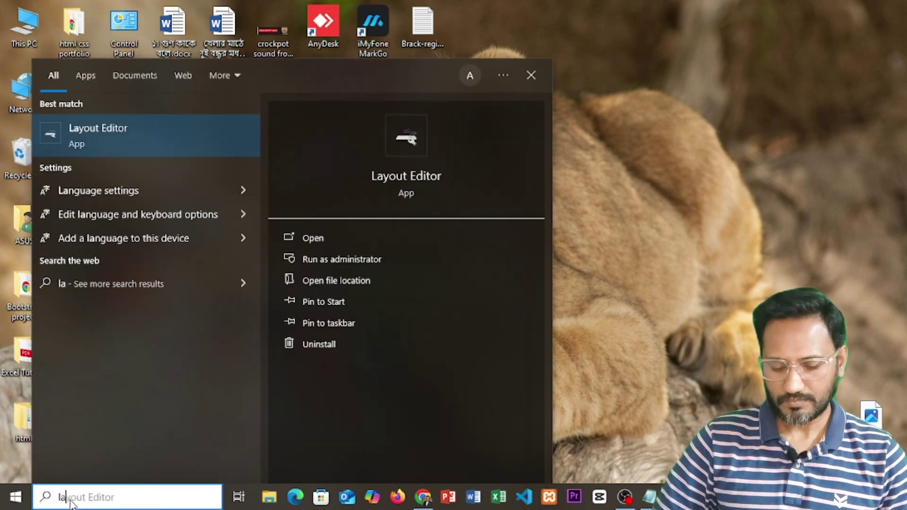
key("BackSpace")
type("ocal")
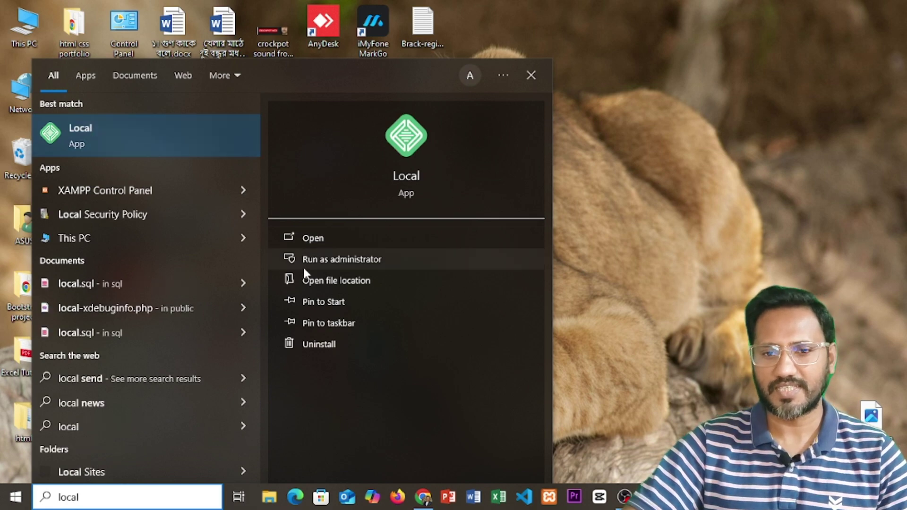
left_click(311, 238)
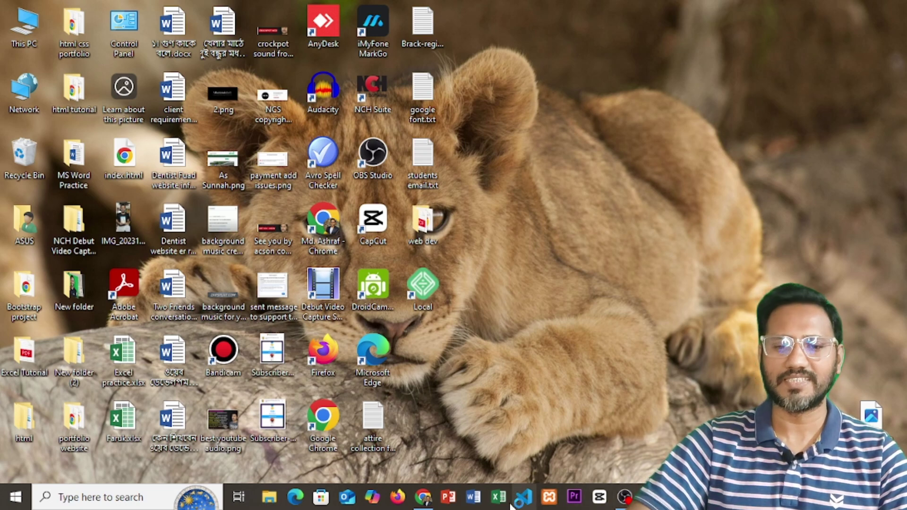
Step: Launch Local from its desktop shortcut to list the Car Listing and Portfolio website sites
double_click(443, 289)
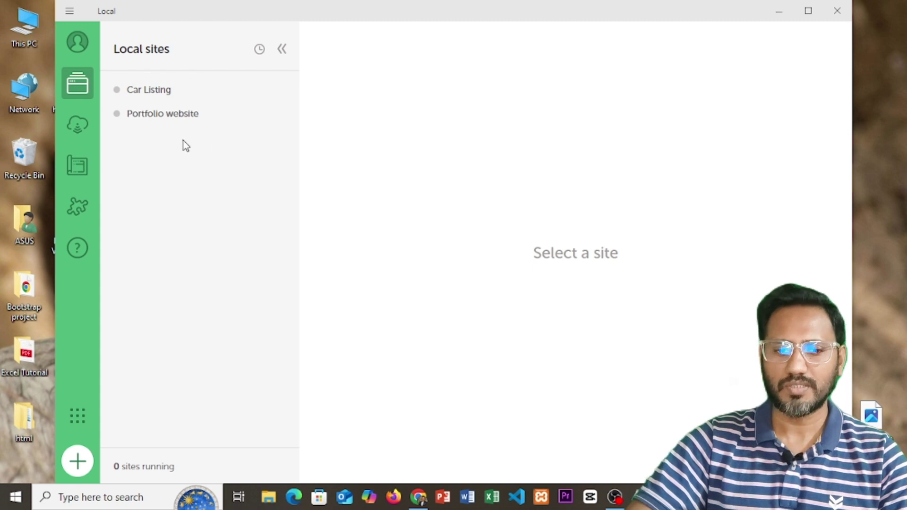
Step: Add a new site named 'Ecommerce' and accept the Preferred environment (PHP 8.2.23, nginx, MySQL 8.0.35)
left_click(78, 461)
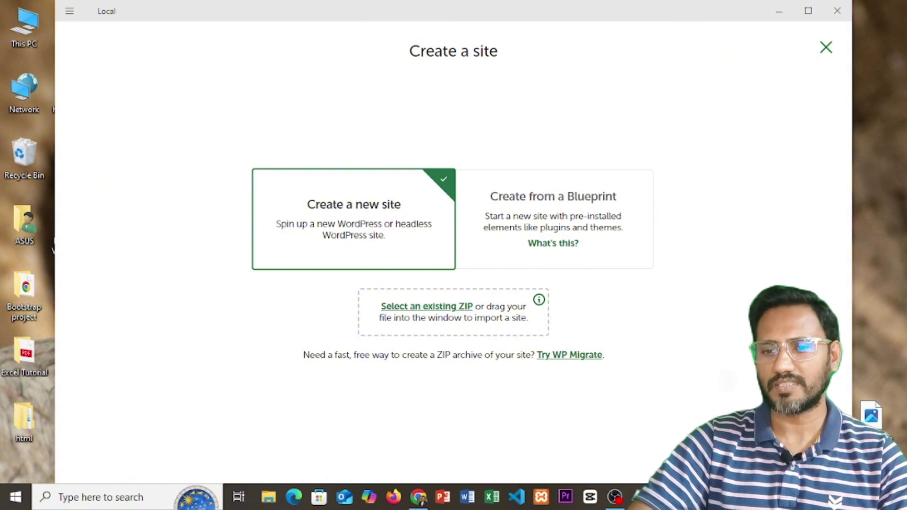
key("Return")
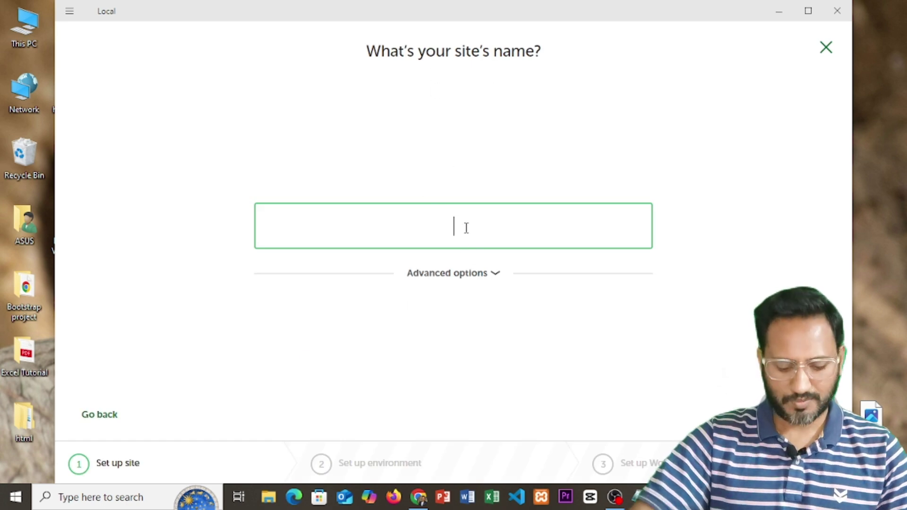
type("Ecommerce")
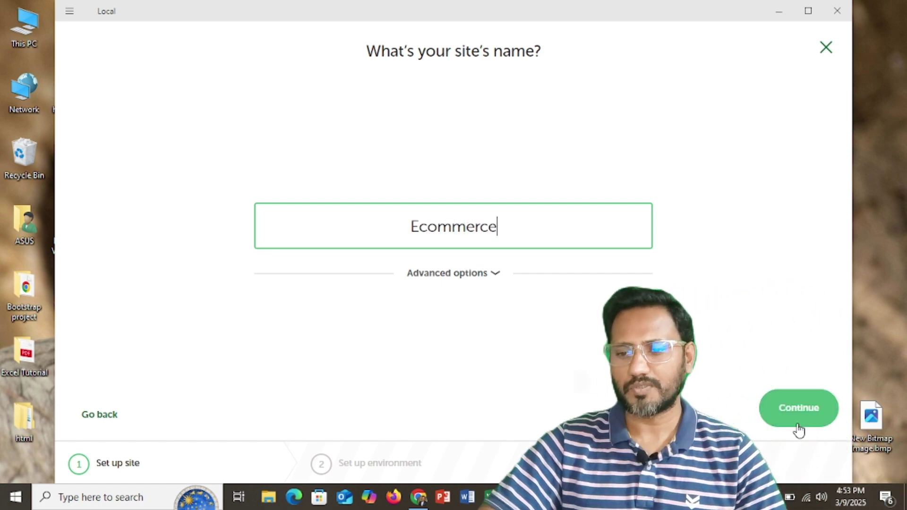
left_click(799, 419)
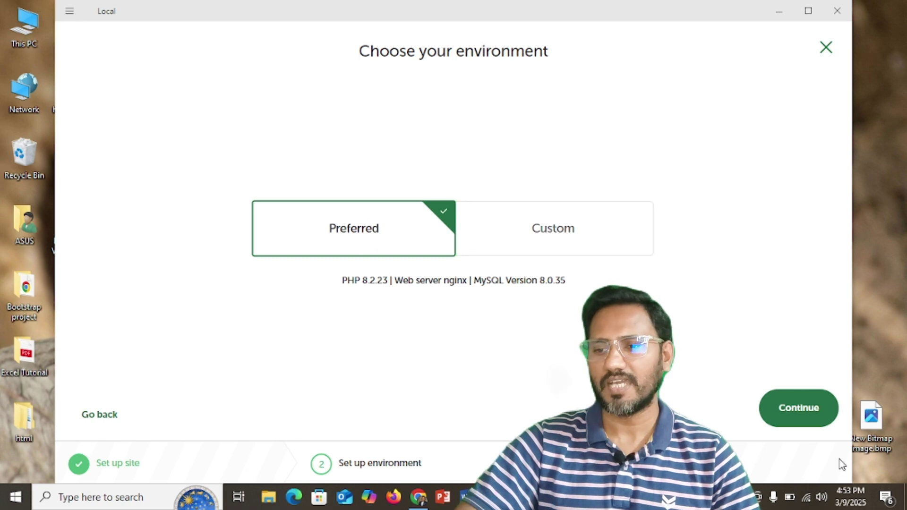
left_click(799, 415)
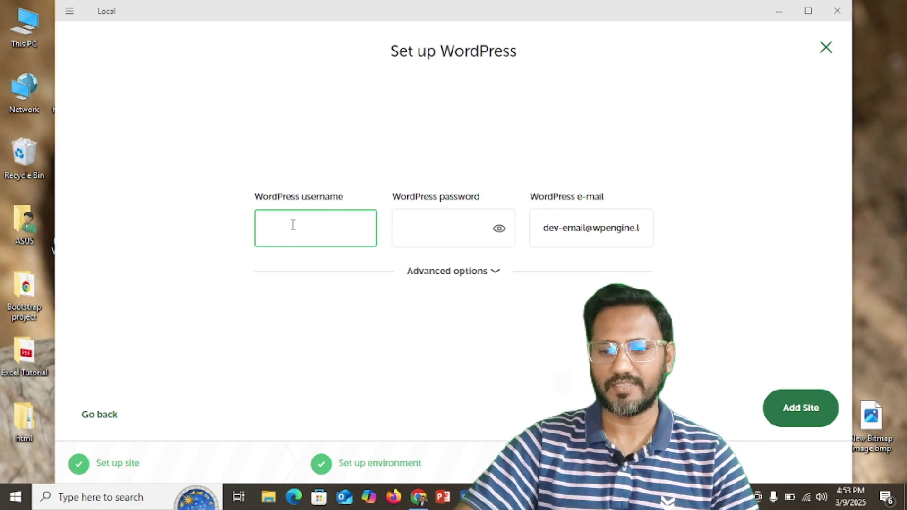
Step: Copy the WordPress username and password from the notes into the site's login fields
key("alt+Tab")
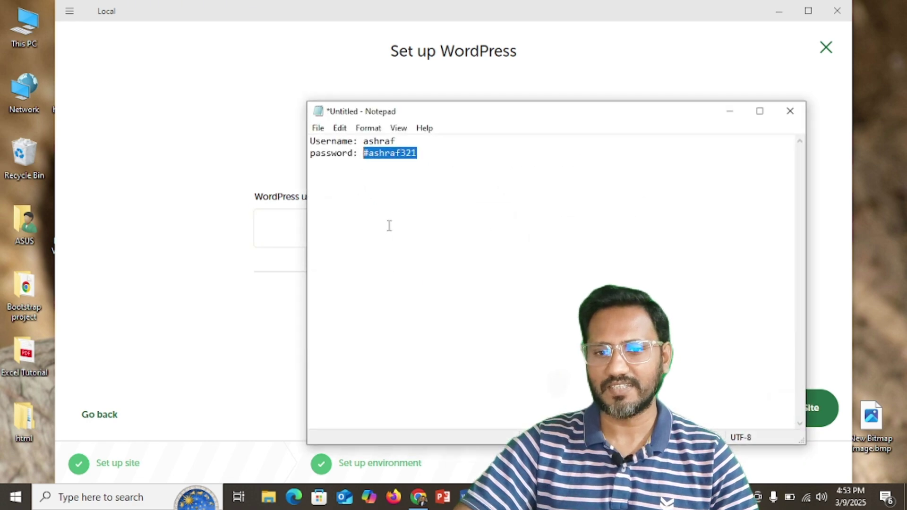
left_click_drag(405, 138, 359, 139)
key("ctrl+c")
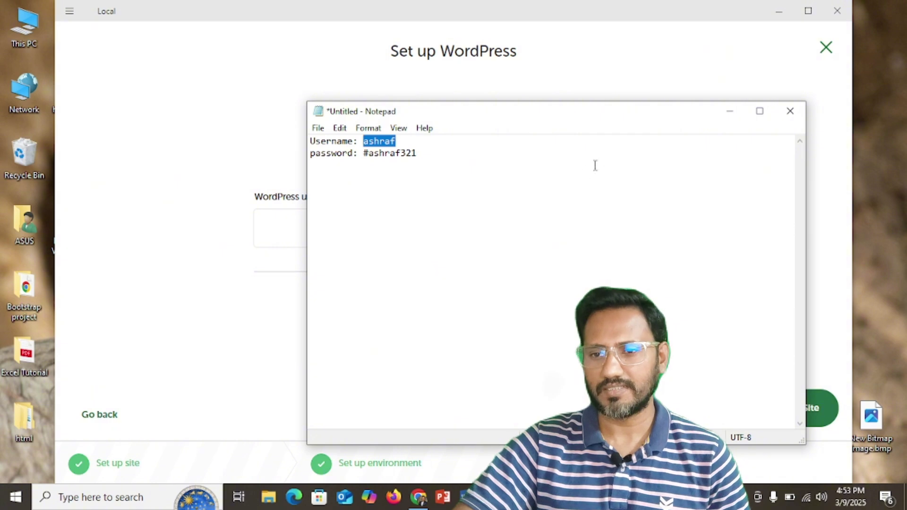
left_click(729, 110)
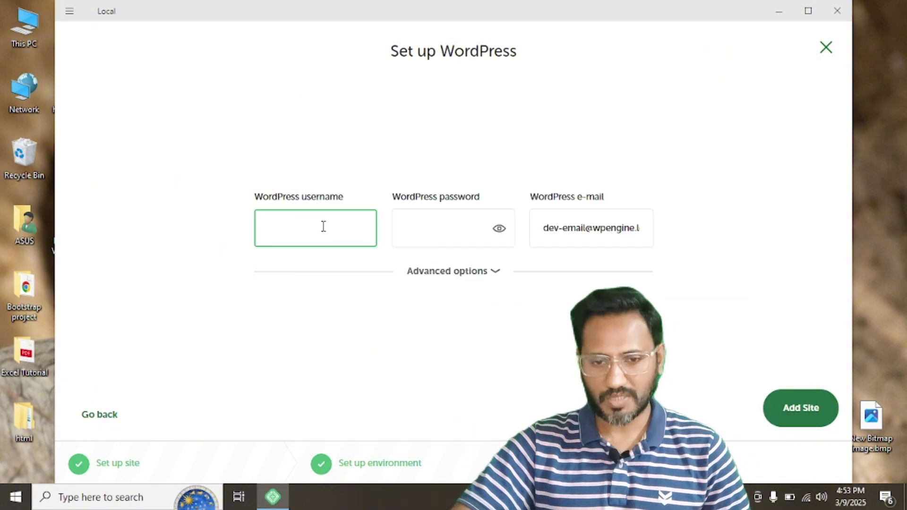
key("ctrl+v")
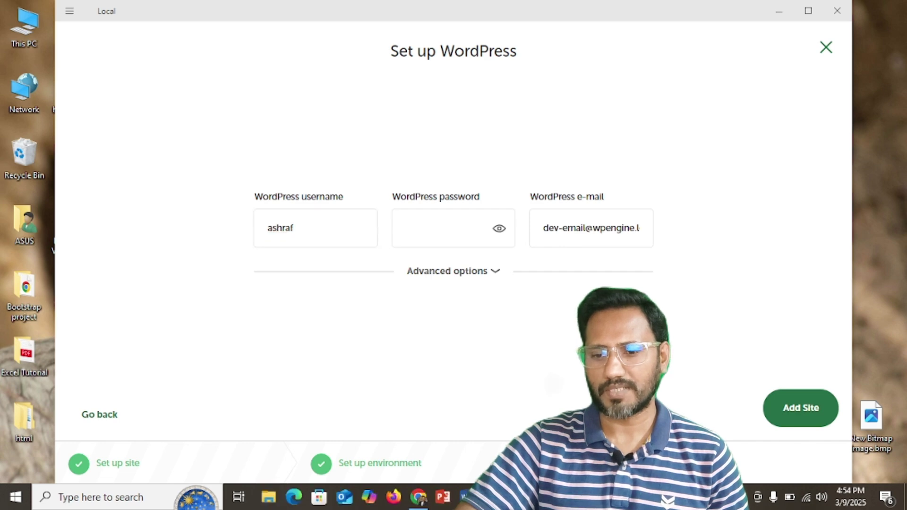
key("alt+Tab")
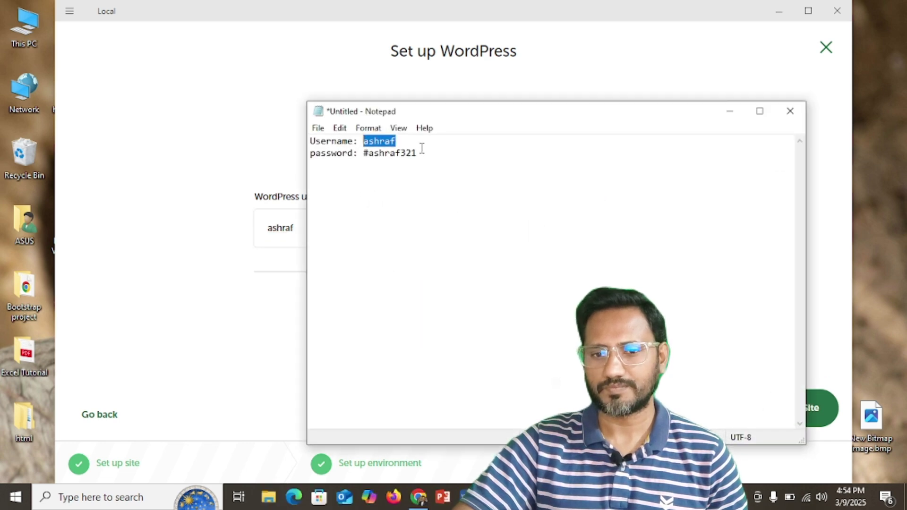
left_click_drag(422, 149, 365, 148)
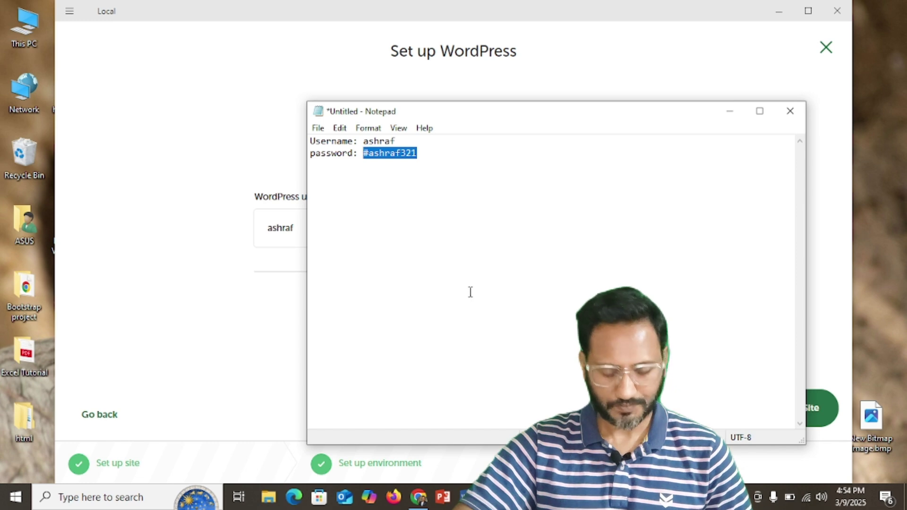
left_click(729, 111)
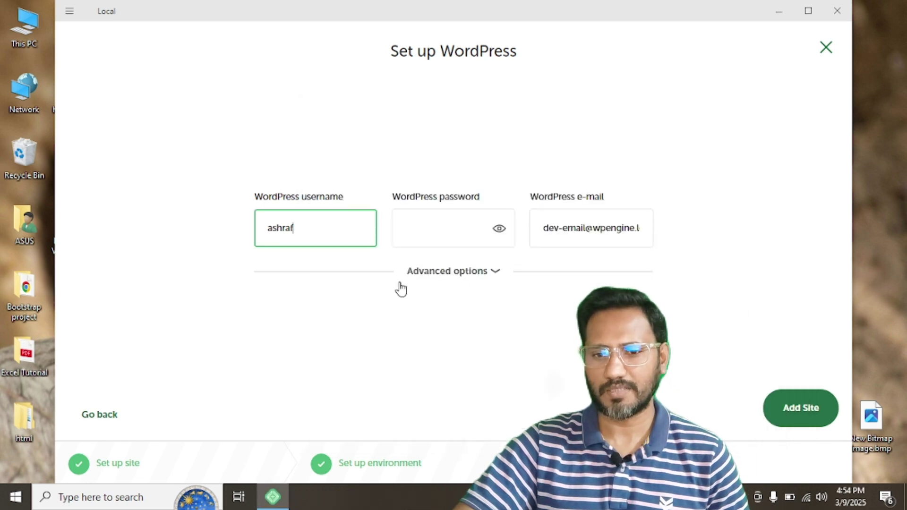
left_click(435, 235)
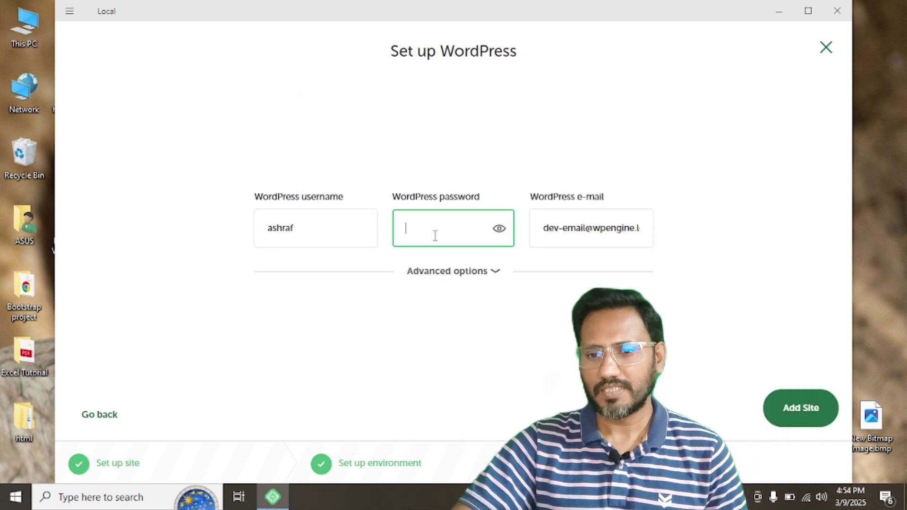
key("ctrl+v")
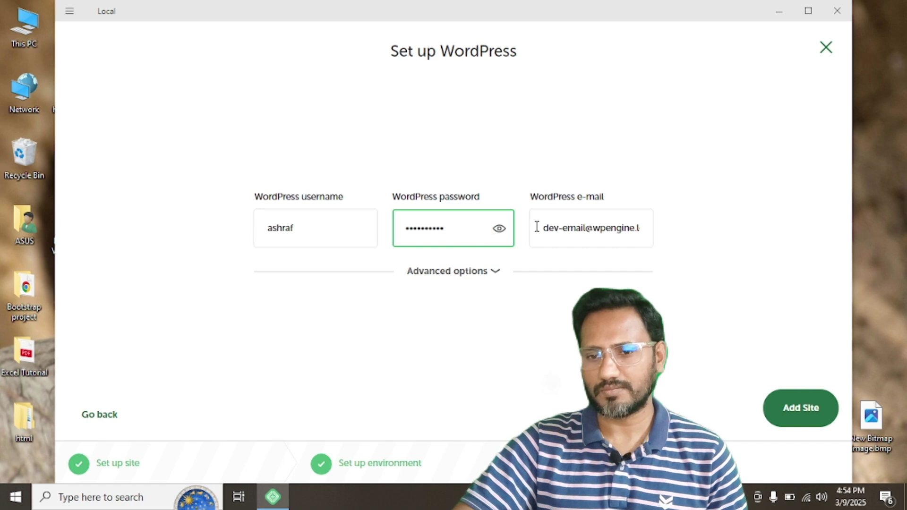
Step: Replace the default admin e-mail with your own address and create the site
left_click_drag(537, 228, 696, 233)
key("BackSpace")
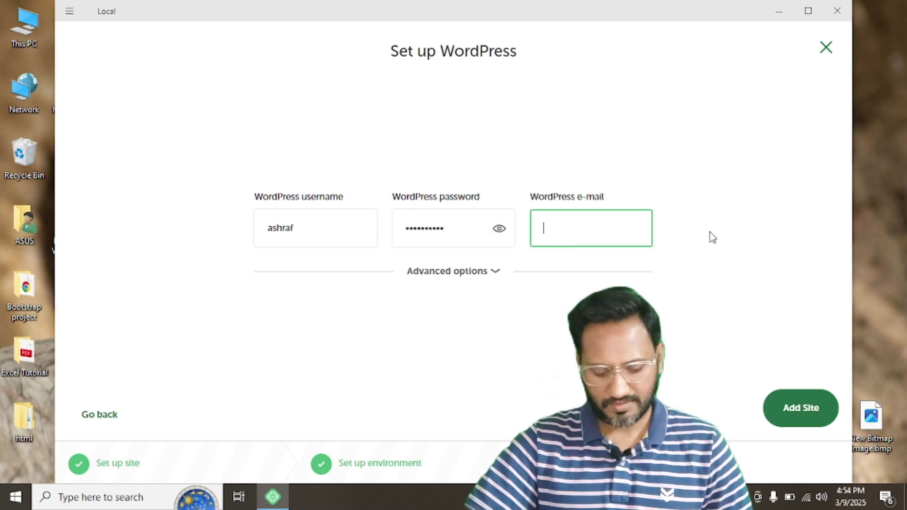
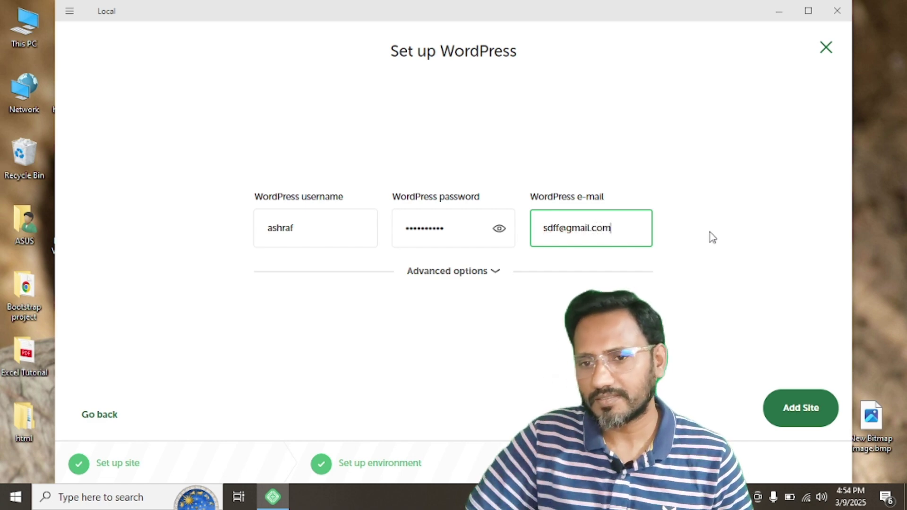
left_click(808, 410)
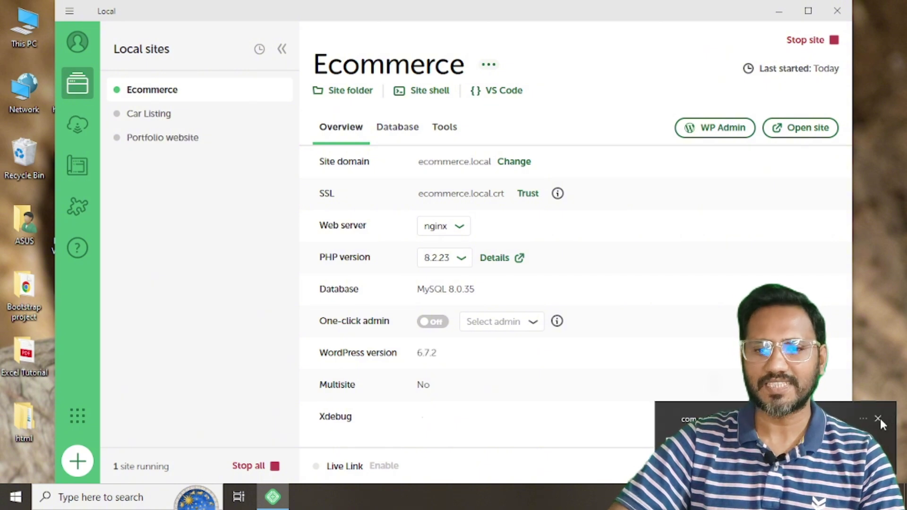
Step: Dismiss the site-created notification and open the Ecommerce WP Admin login page in Chrome
left_click(877, 419)
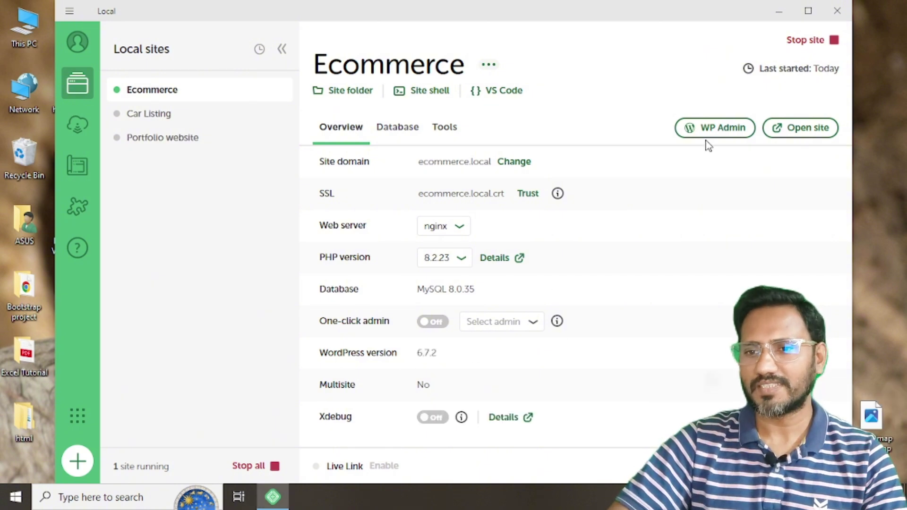
left_click(716, 134)
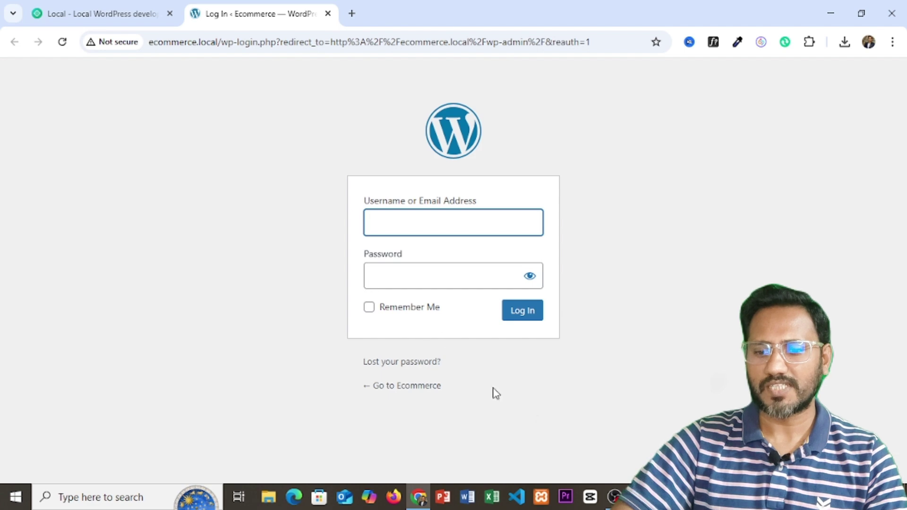
Step: Log into the Ecommerce WordPress admin with the saved username and password, declining to save the password
key("alt+Tab")
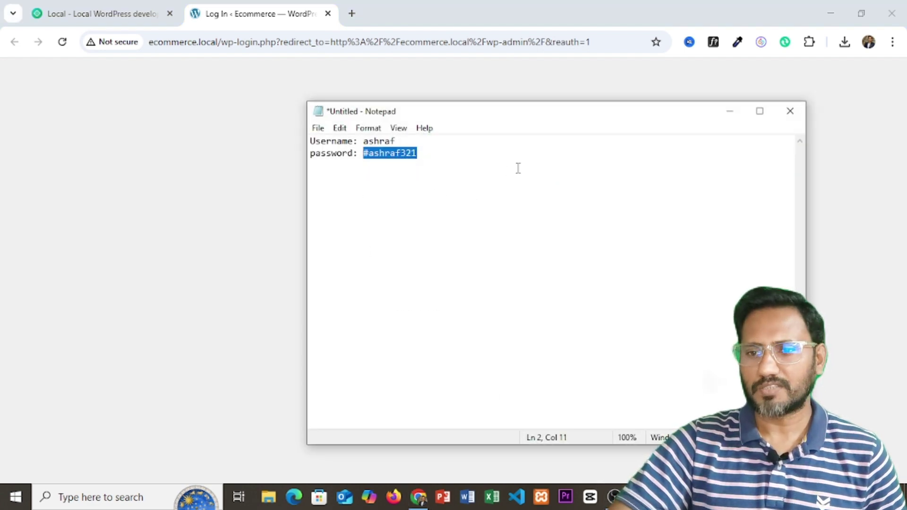
left_click(730, 112)
left_click(423, 281)
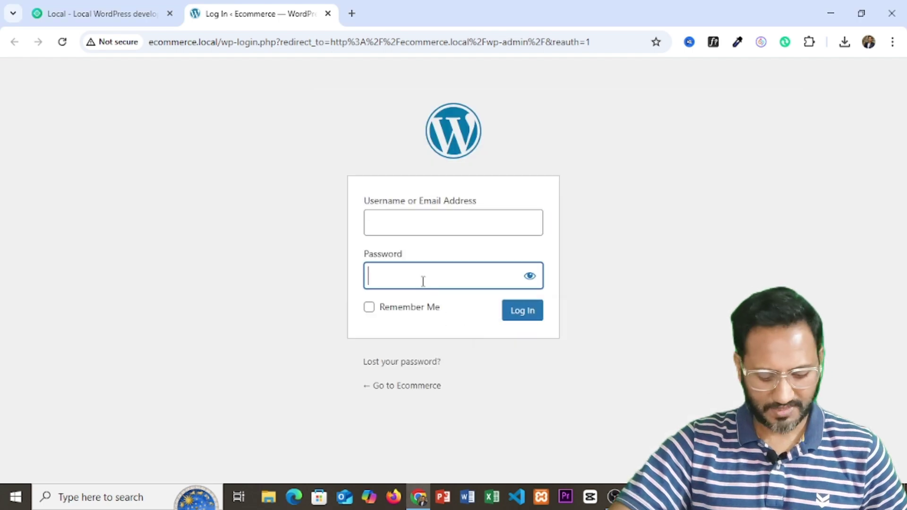
key("ctrl+v")
left_click(386, 225)
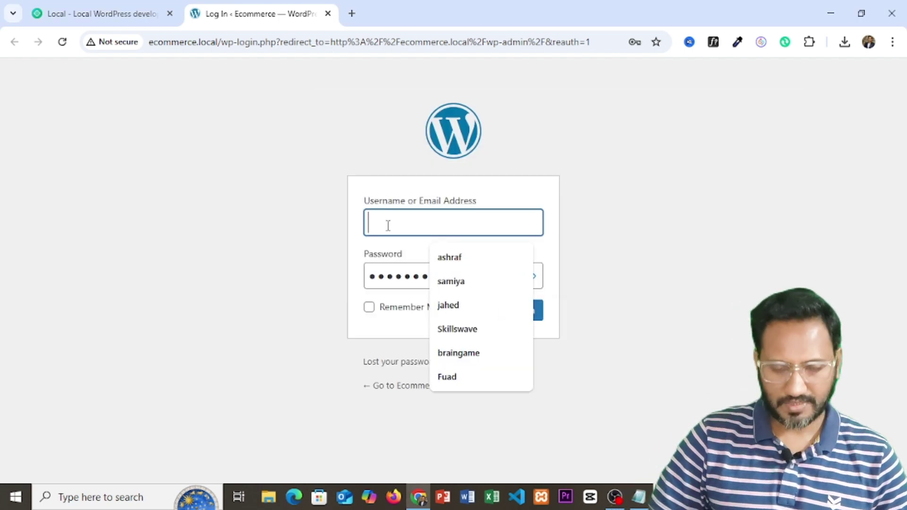
type("ashra")
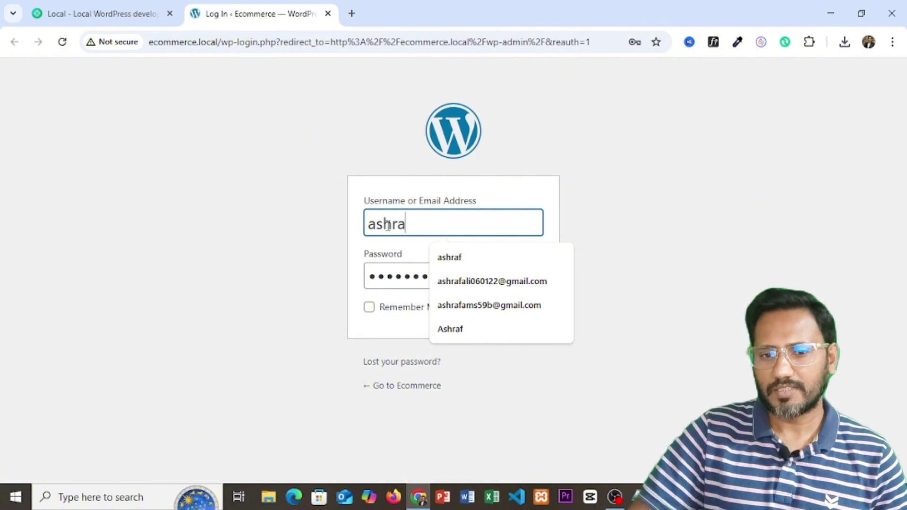
type("f")
left_click(514, 264)
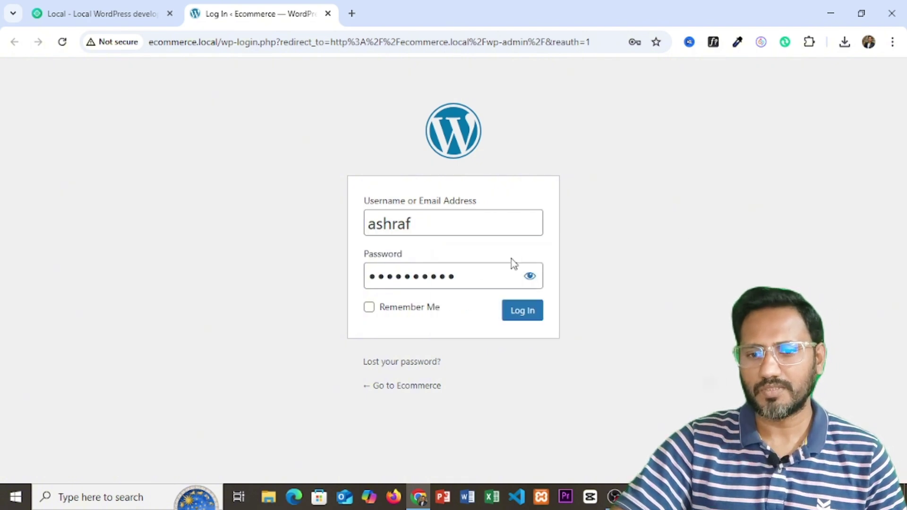
left_click(523, 317)
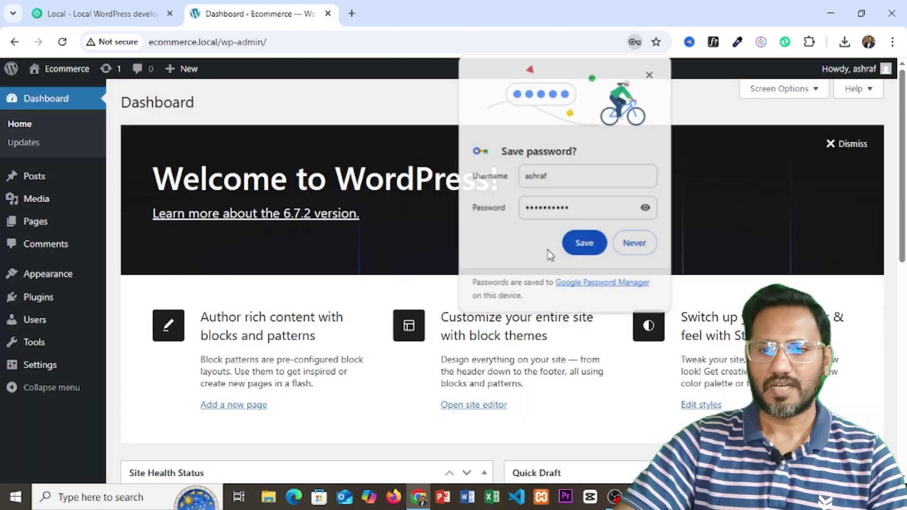
left_click(638, 250)
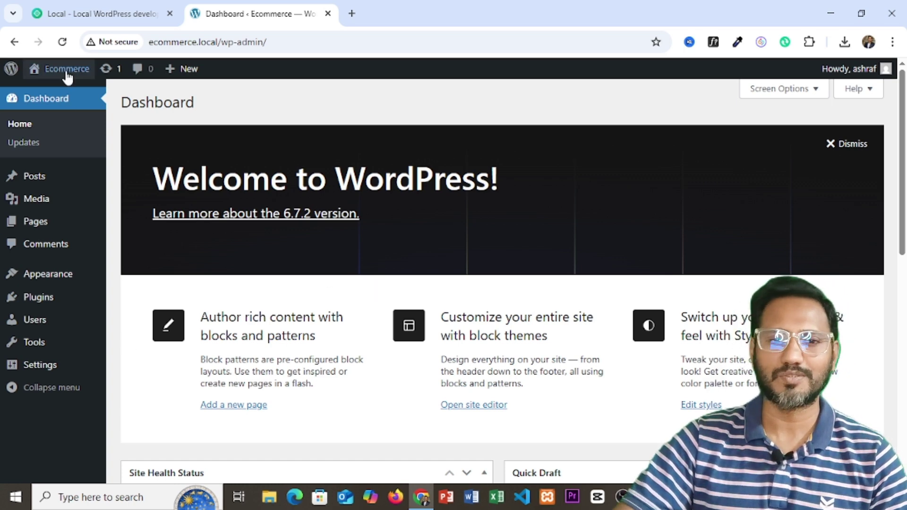
Step: Open the Ecommerce front end (Blog with Hello world!) in a new tab, then return to the Dashboard
mouse_move(61, 78)
right_click(44, 95)
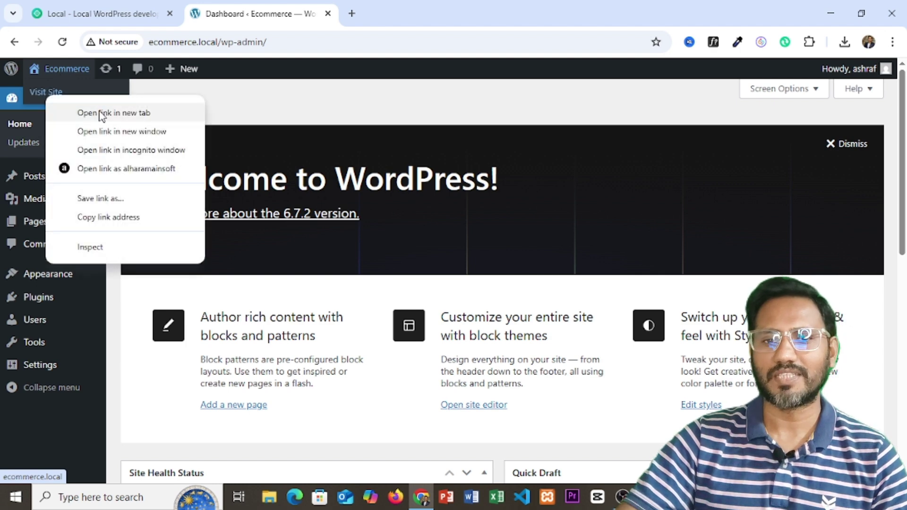
left_click(100, 113)
left_click(390, 14)
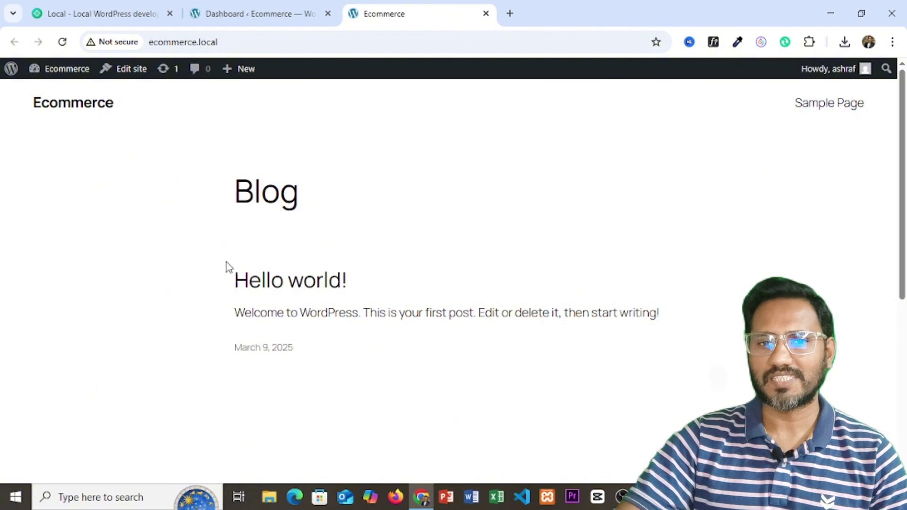
left_click(270, 15)
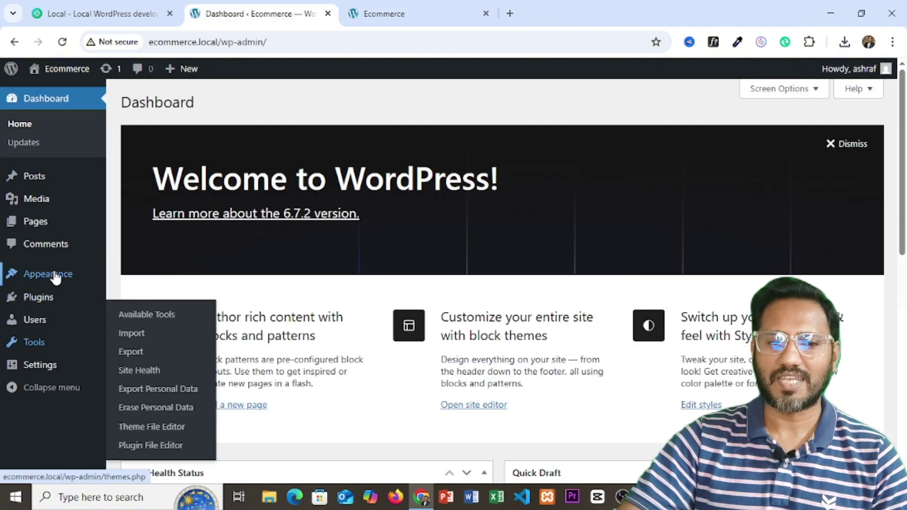
mouse_move(43, 270)
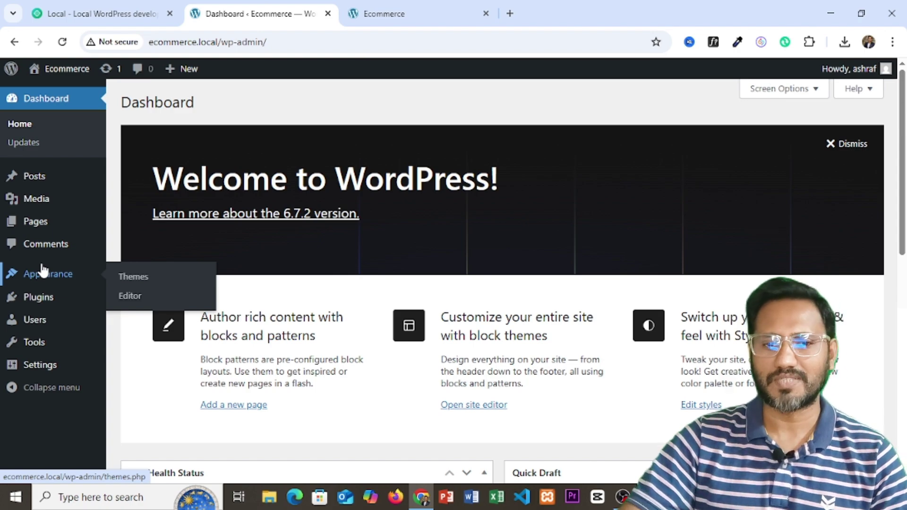